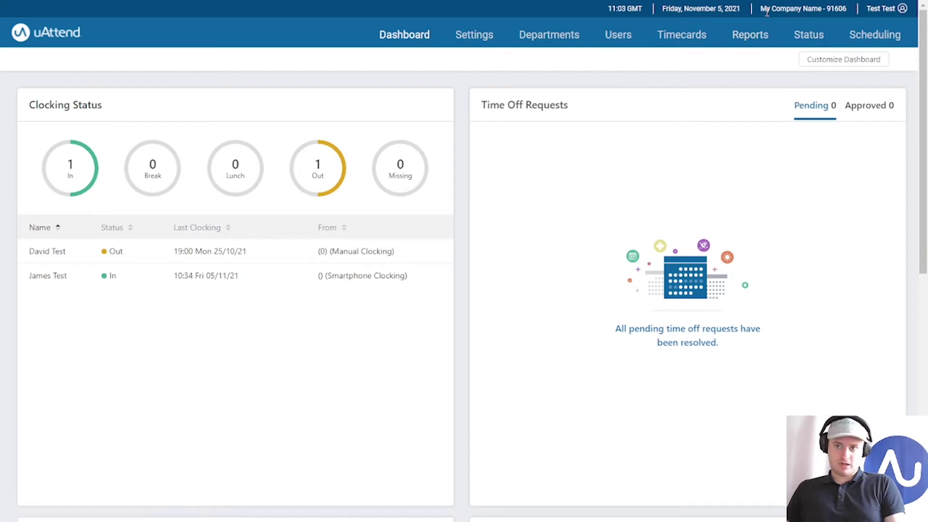
# Go to Settings > Communications, where the Approvals setting shows OFF.
pyautogui.moveTo(766, 11); pyautogui.dragTo(823, 9)
pyautogui.click(800, 12)
pyautogui.click(851, 15)
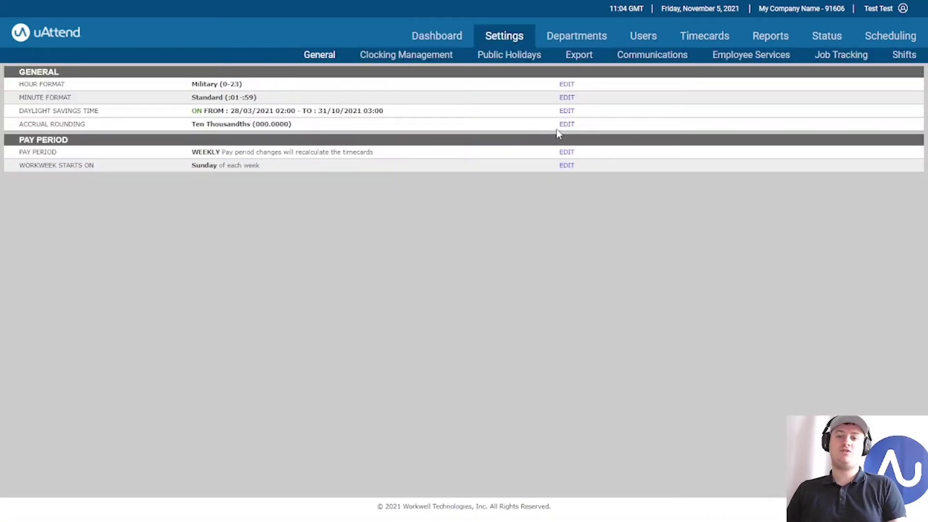
pyautogui.click(654, 62)
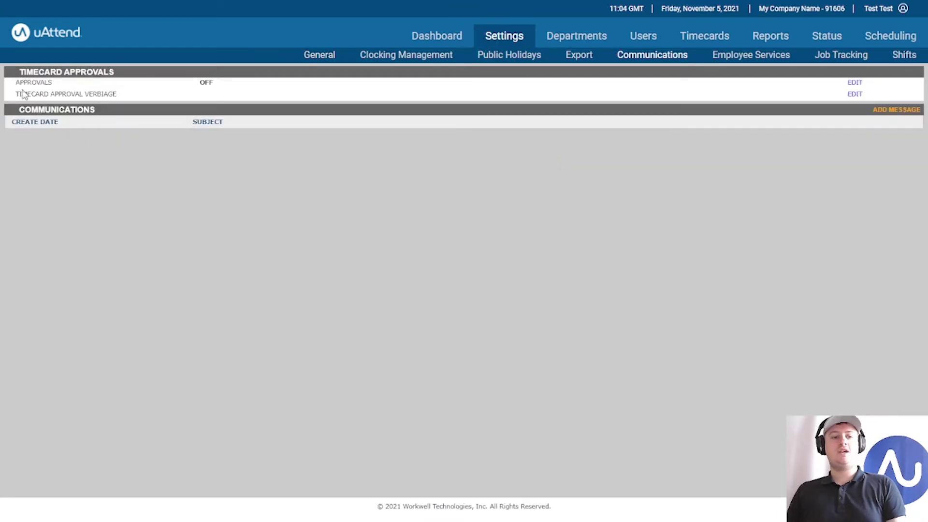
pyautogui.moveTo(20, 83); pyautogui.dragTo(52, 86)
pyautogui.click(23, 74)
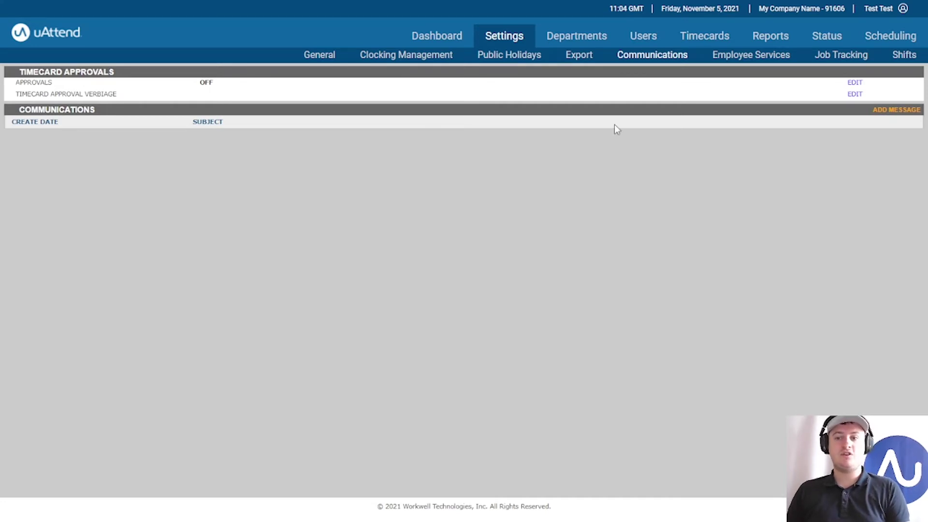
# Change the Approvals setting from OFF to ON and save it.
pyautogui.click(854, 82)
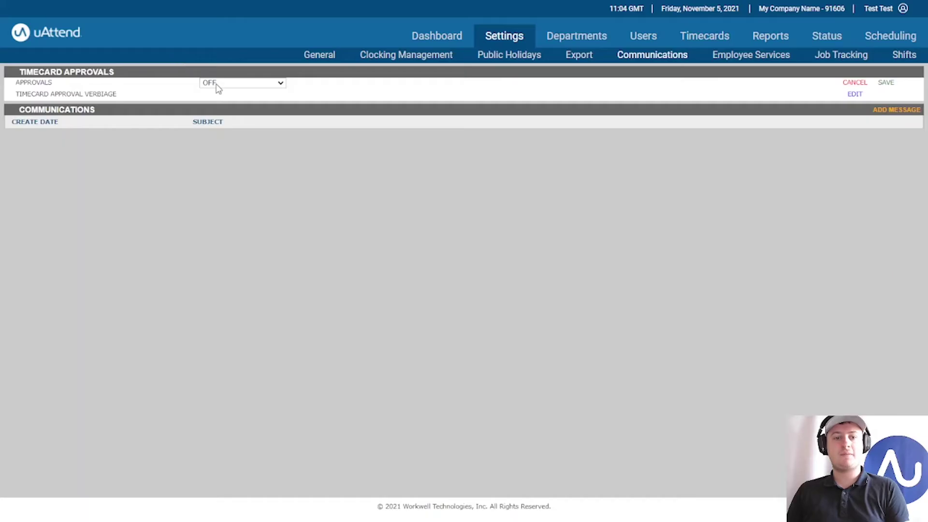
pyautogui.click(218, 85)
pyautogui.click(218, 90)
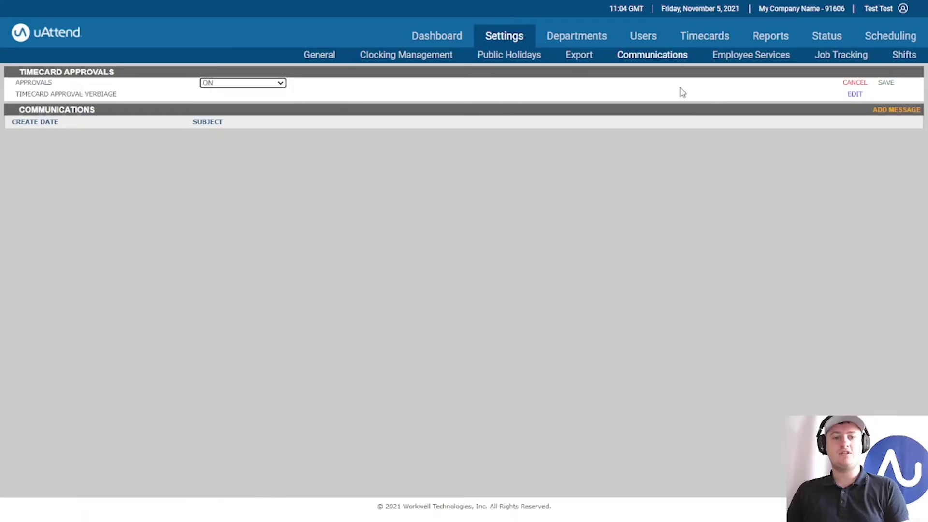
pyautogui.click(885, 84)
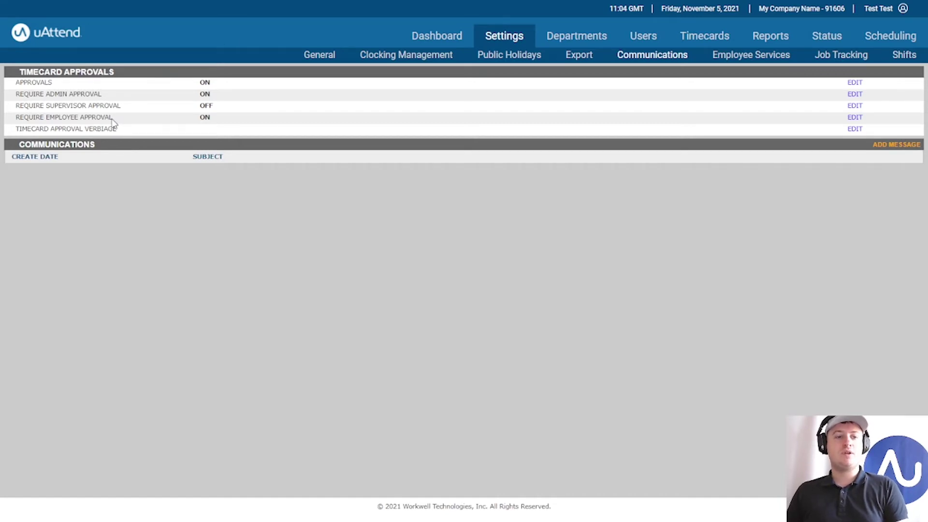
pyautogui.moveTo(25, 120); pyautogui.dragTo(116, 127)
pyautogui.click(145, 130)
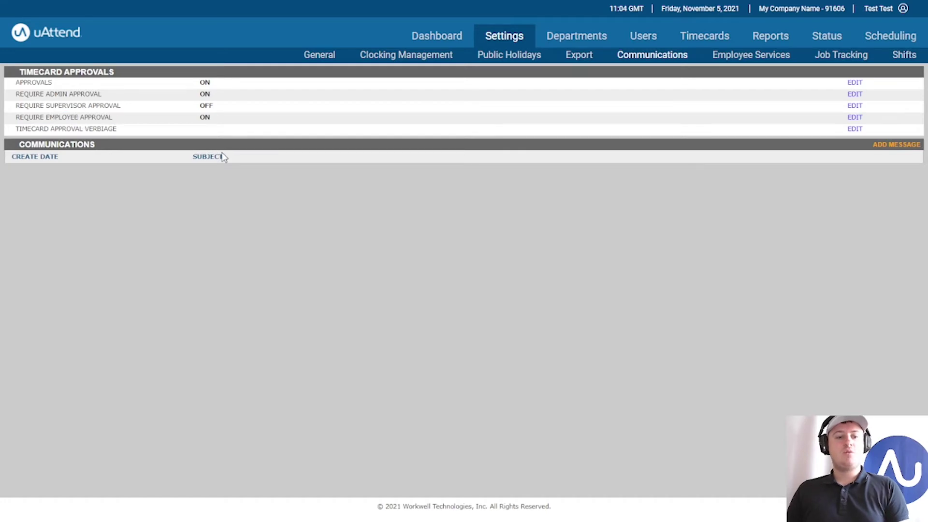
# Set Require Employee Approval to OFF and save, leaving only admin approval required.
pyautogui.click(852, 121)
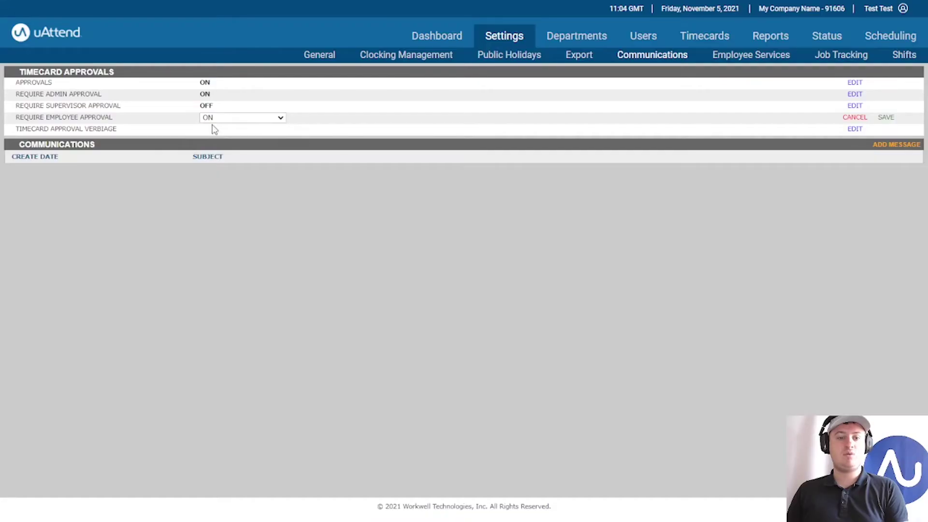
pyautogui.click(213, 118)
pyautogui.click(219, 135)
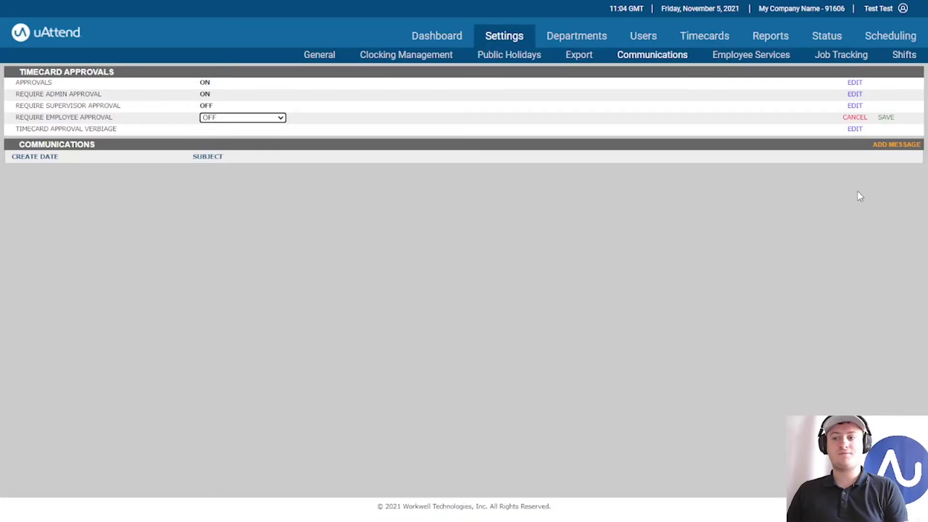
pyautogui.click(878, 119)
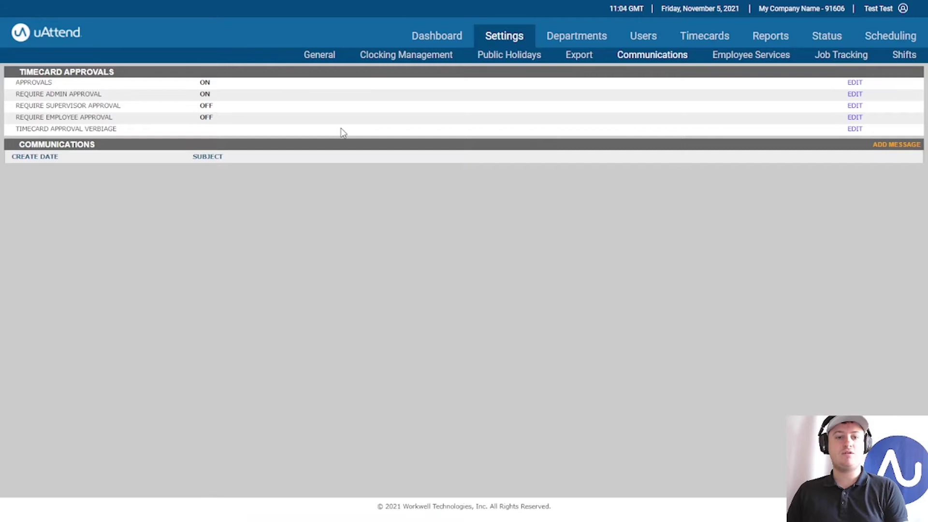
pyautogui.doubleClick(203, 106)
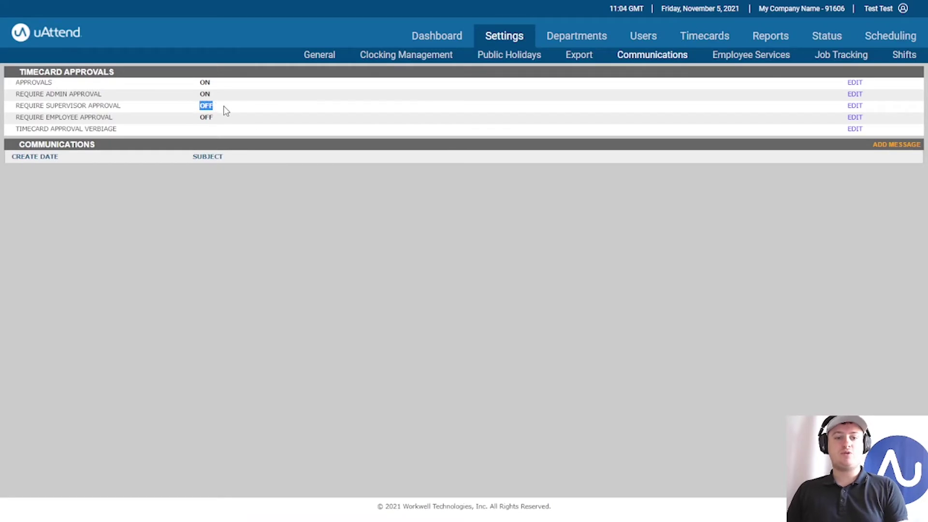
pyautogui.click(227, 111)
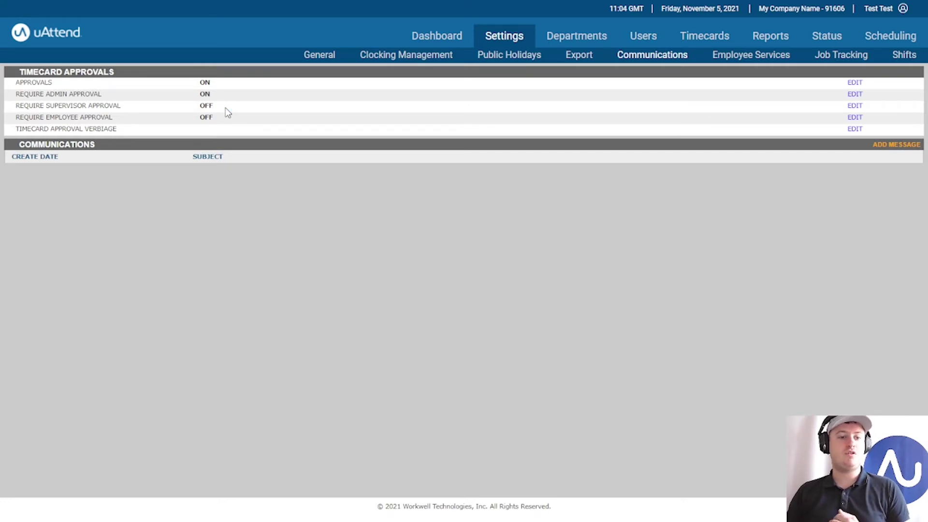
pyautogui.doubleClick(202, 95)
pyautogui.click(252, 118)
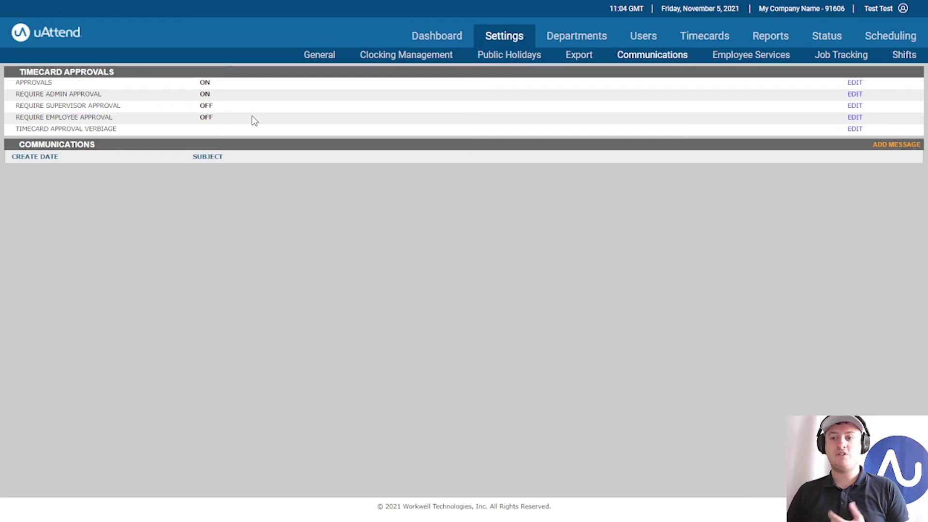
pyautogui.doubleClick(204, 95)
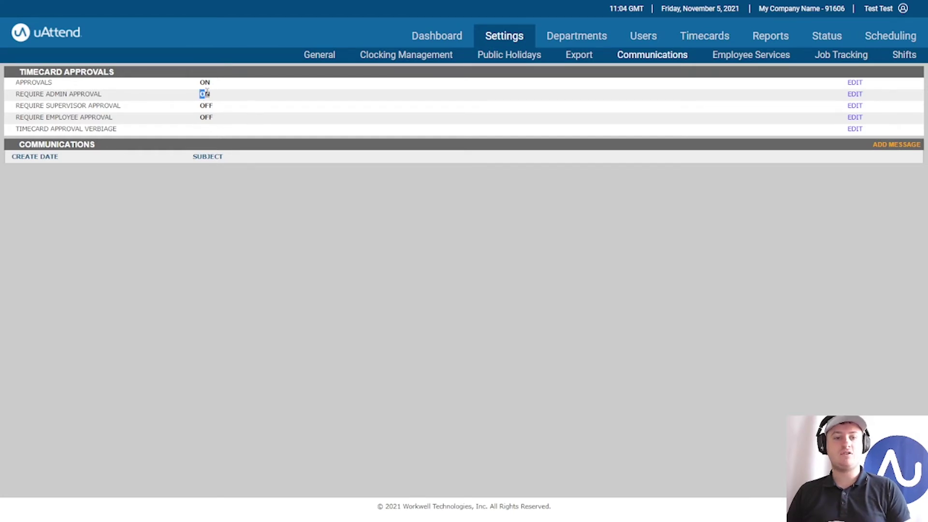
pyautogui.click(342, 104)
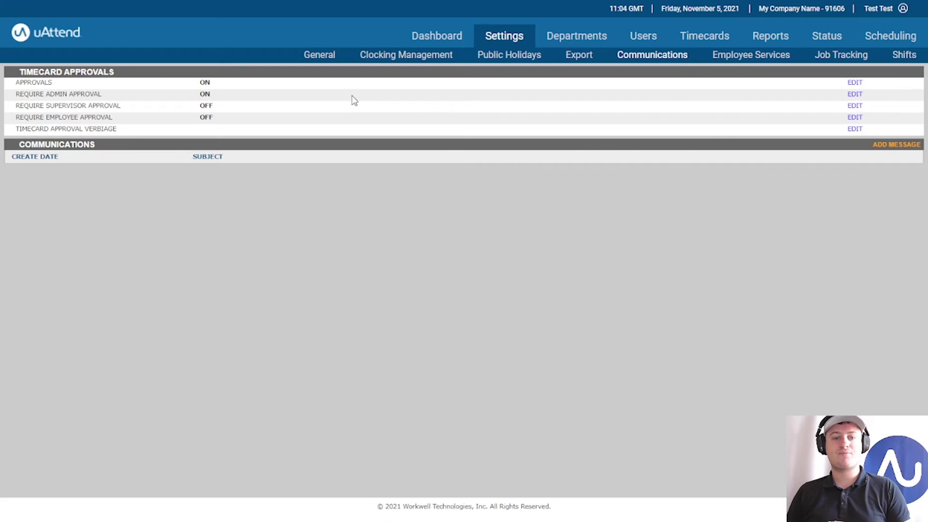
# From the Timecards list, open the pending employee's 31/10/21–06/11/21 time card.
pyautogui.click(700, 42)
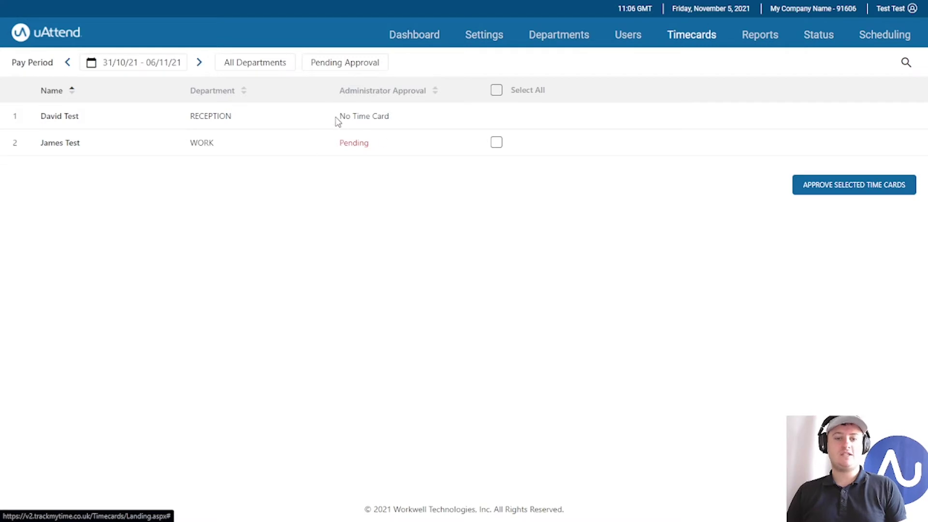
pyautogui.moveTo(338, 118); pyautogui.dragTo(403, 114)
pyautogui.click(404, 122)
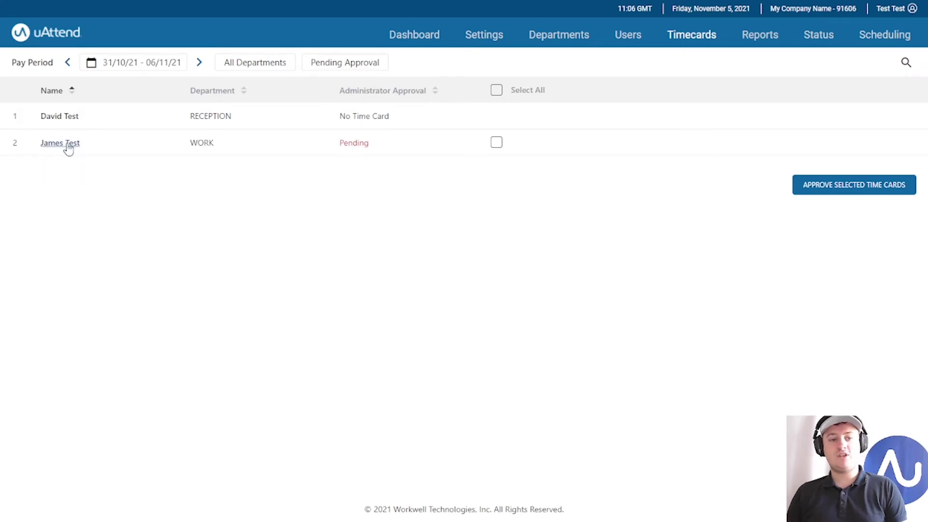
pyautogui.moveTo(340, 148); pyautogui.dragTo(401, 170)
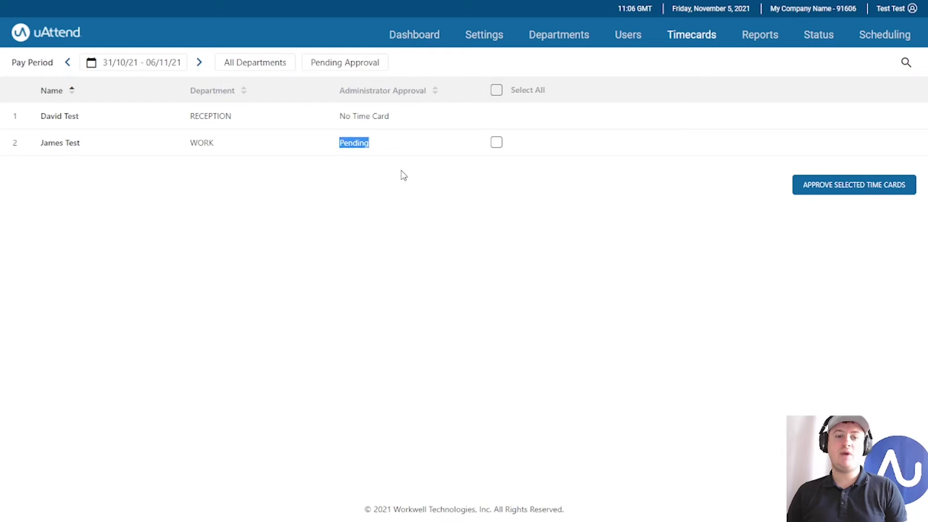
pyautogui.click(401, 171)
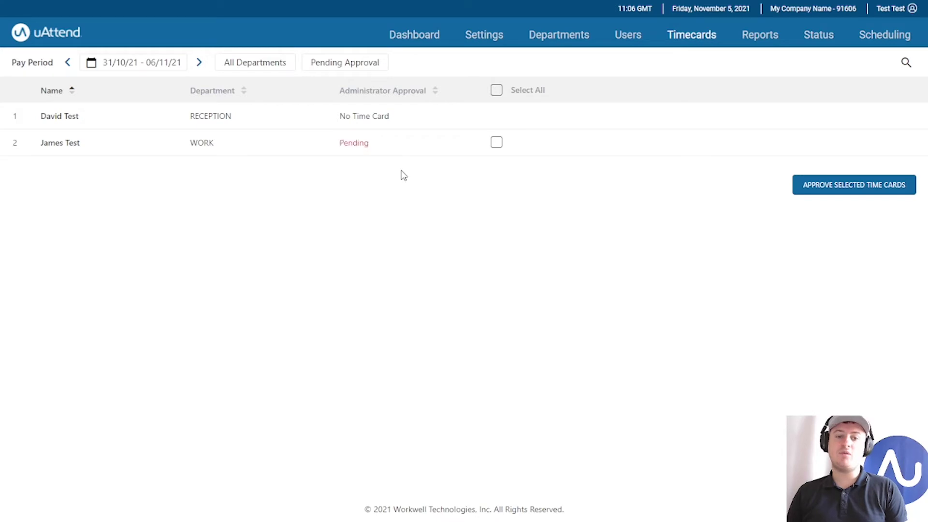
pyautogui.click(56, 144)
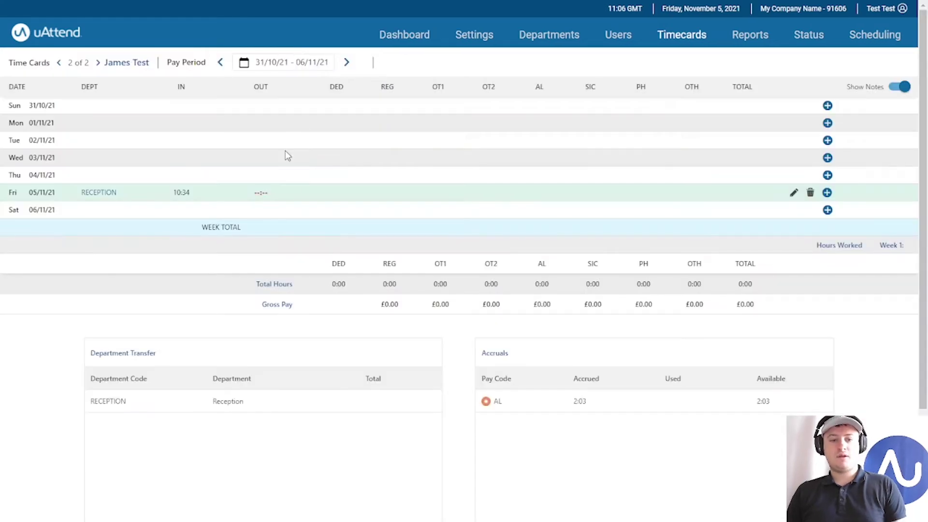
pyautogui.moveTo(140, 193)
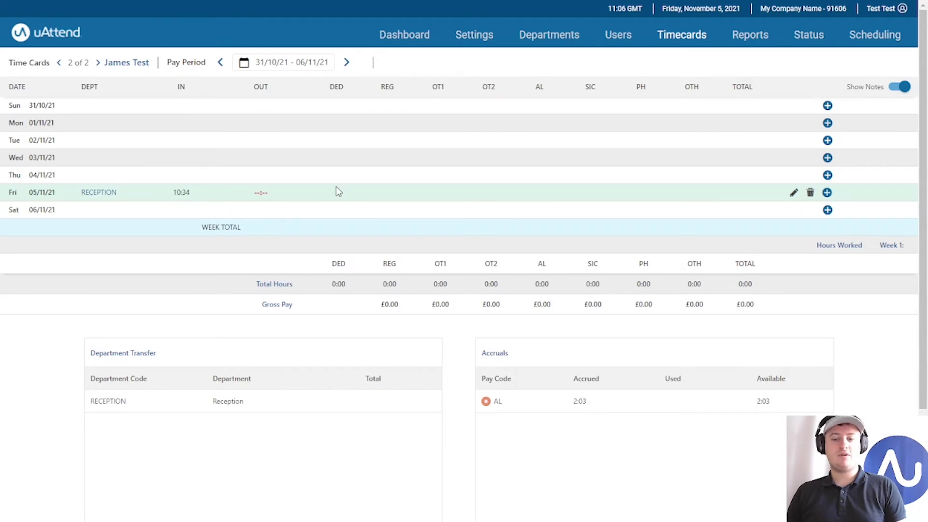
pyautogui.scroll(-1, 244, 193)
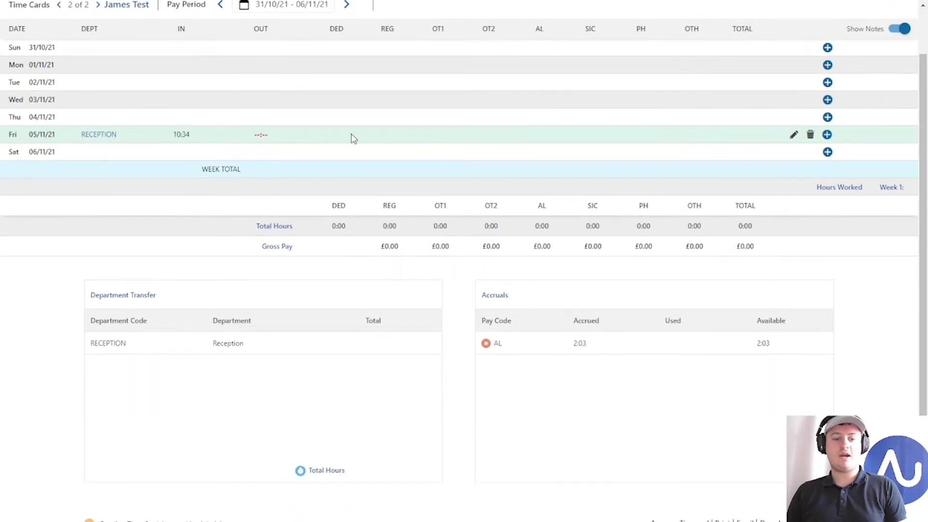
pyautogui.scroll(1, 482, 191)
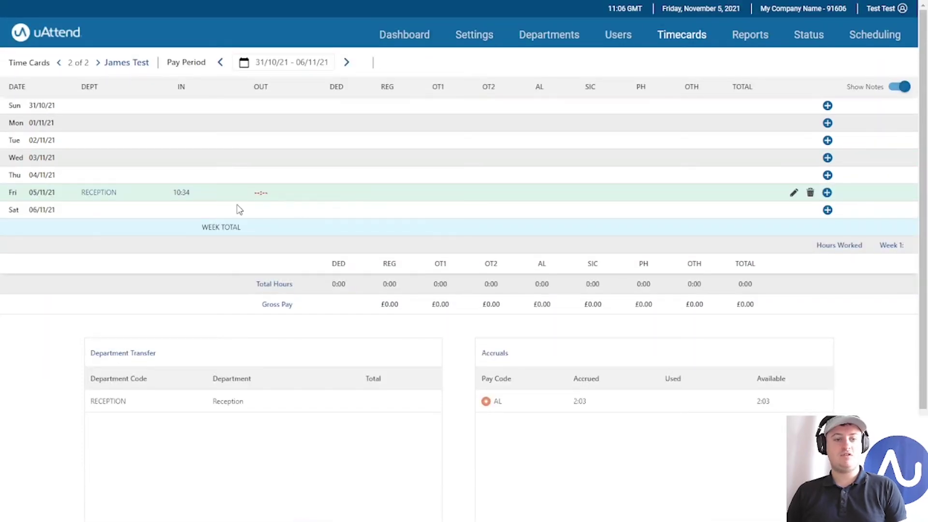
pyautogui.scroll(-2, 239, 210)
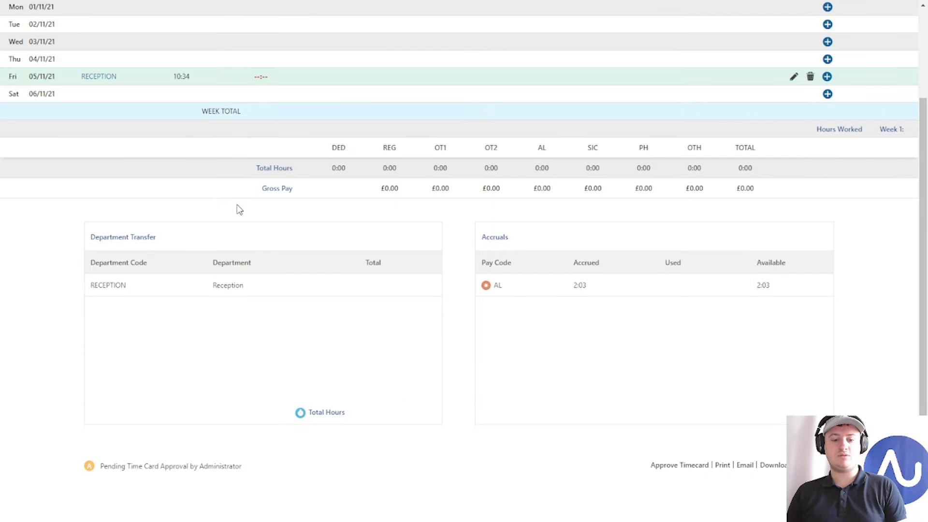
pyautogui.scroll(2, 239, 209)
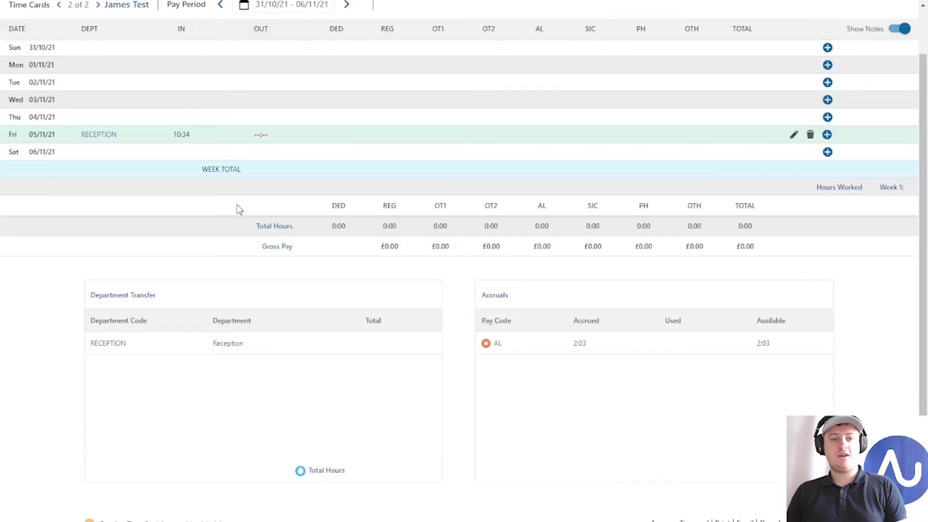
pyautogui.scroll(-2, 239, 208)
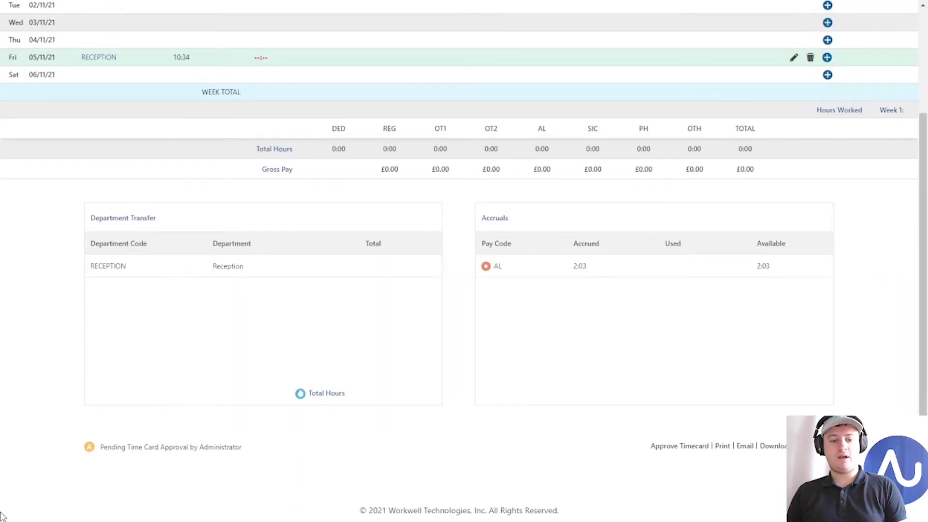
pyautogui.moveTo(98, 456); pyautogui.dragTo(250, 444)
pyautogui.click(290, 436)
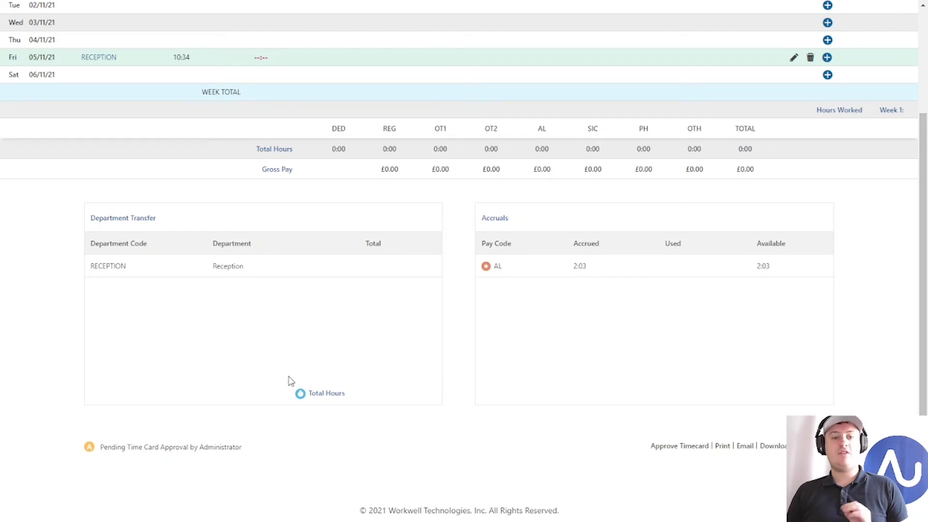
# Approve the 31/10/21–06/11/21 timecard and confirm it shows administrator approval at 11:07.
pyautogui.click(688, 448)
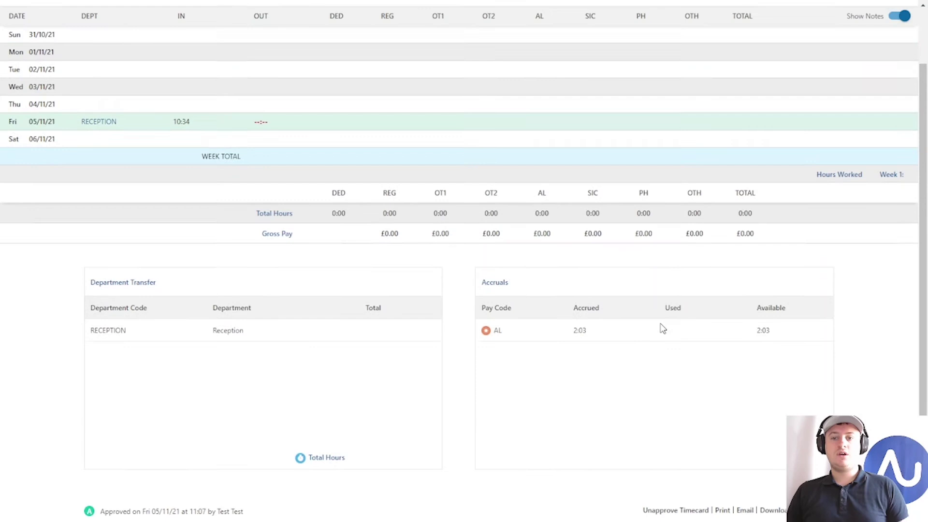
pyautogui.scroll(2, 662, 328)
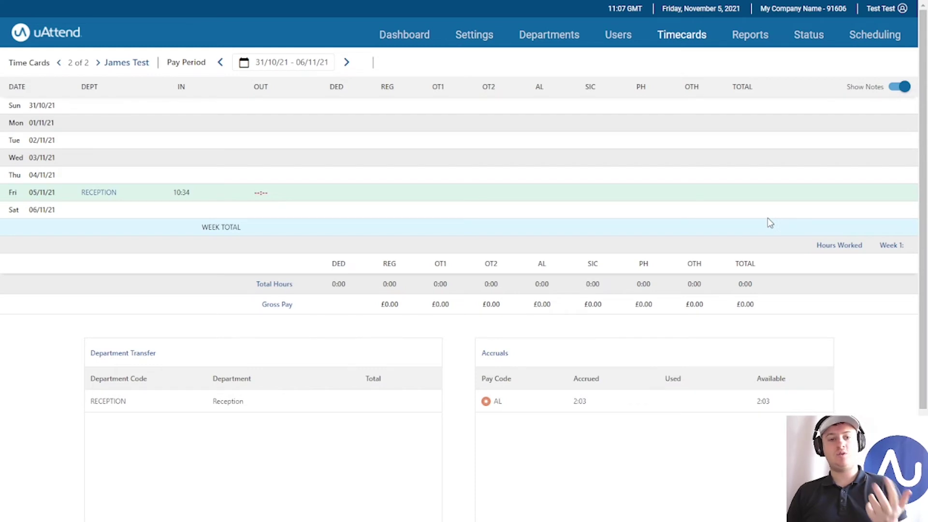
pyautogui.scroll(-3, 769, 223)
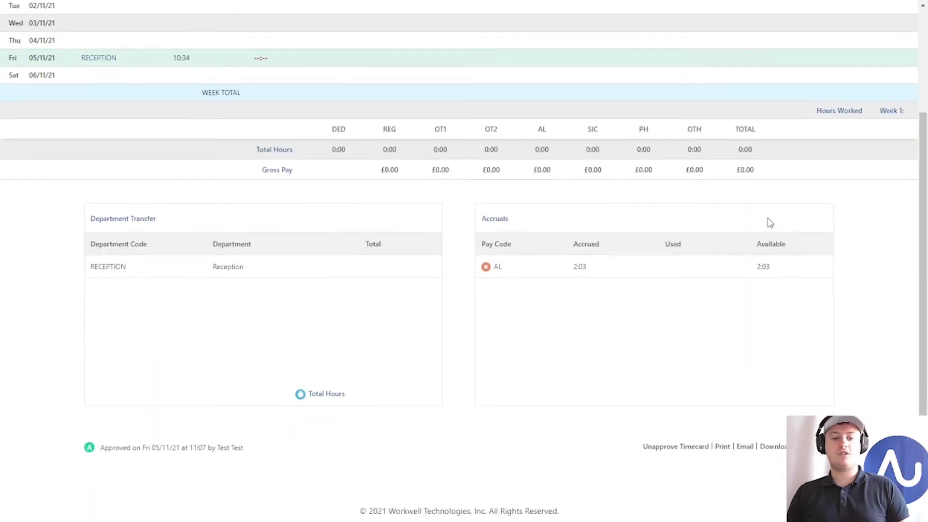
pyautogui.scroll(3, 770, 222)
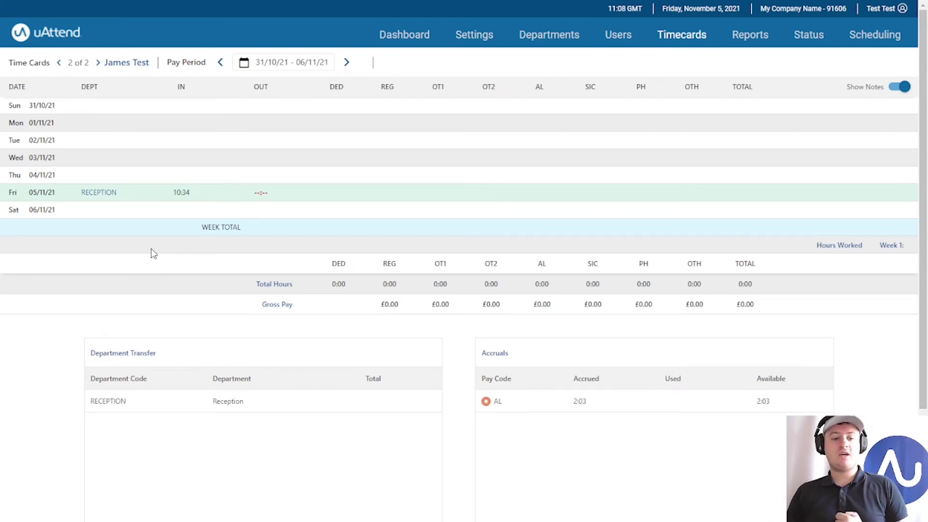
pyautogui.scroll(-3, 153, 253)
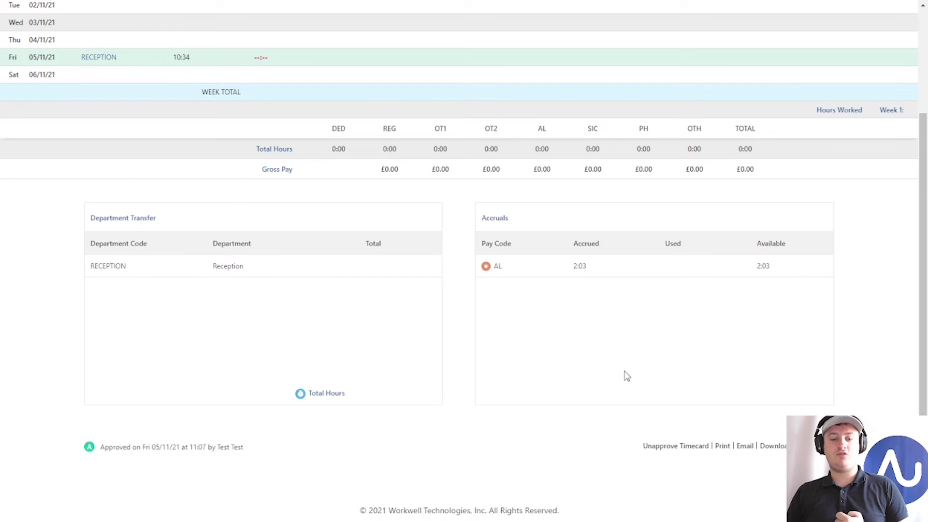
# Unapprove the timecard, check its pending status, then approve it again to lock it.
pyautogui.click(668, 447)
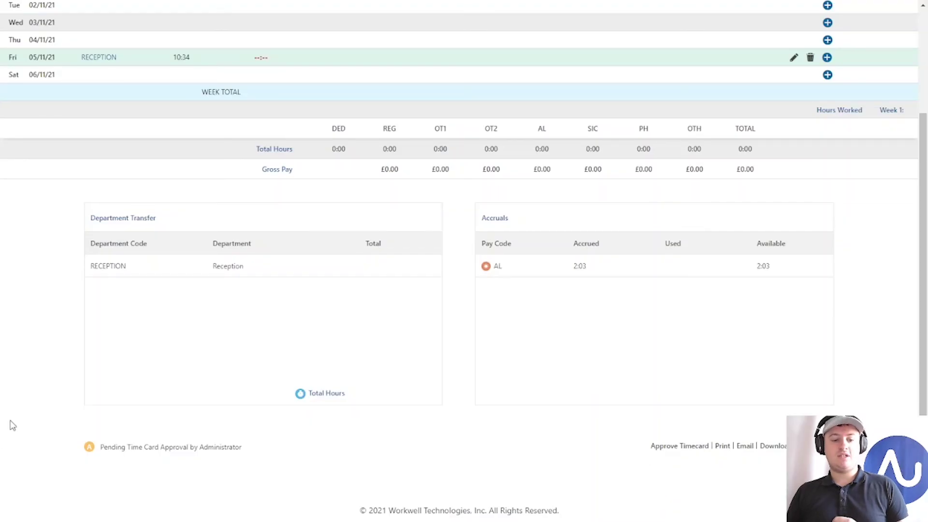
pyautogui.moveTo(100, 447); pyautogui.dragTo(269, 451)
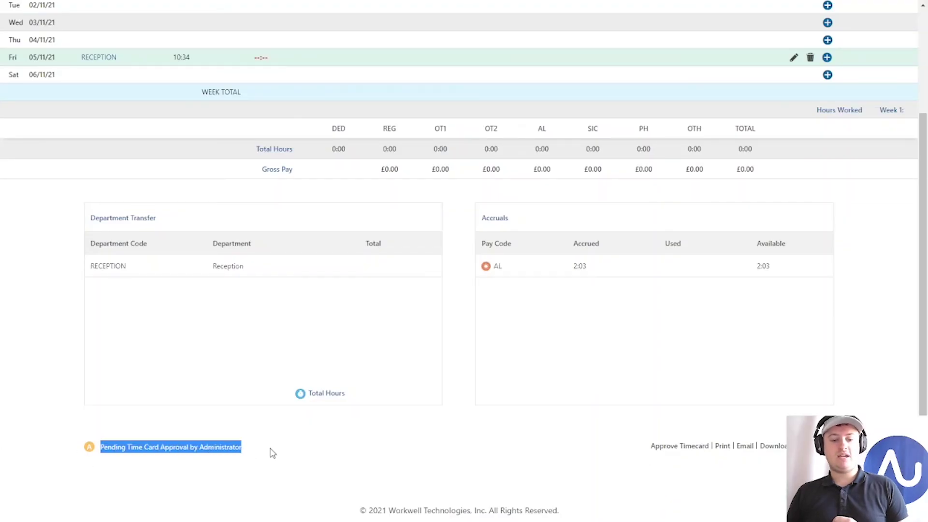
pyautogui.click(489, 440)
pyautogui.scroll(3, 490, 440)
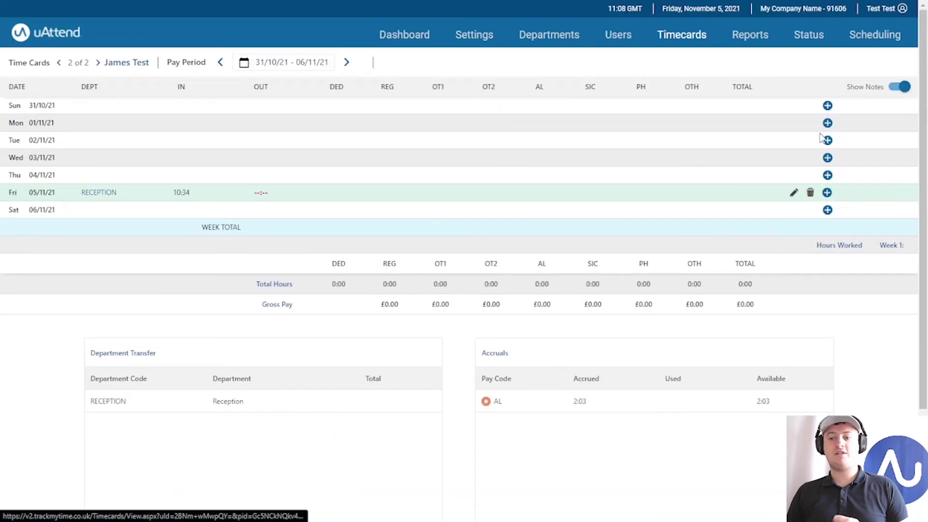
pyautogui.scroll(-3, 618, 375)
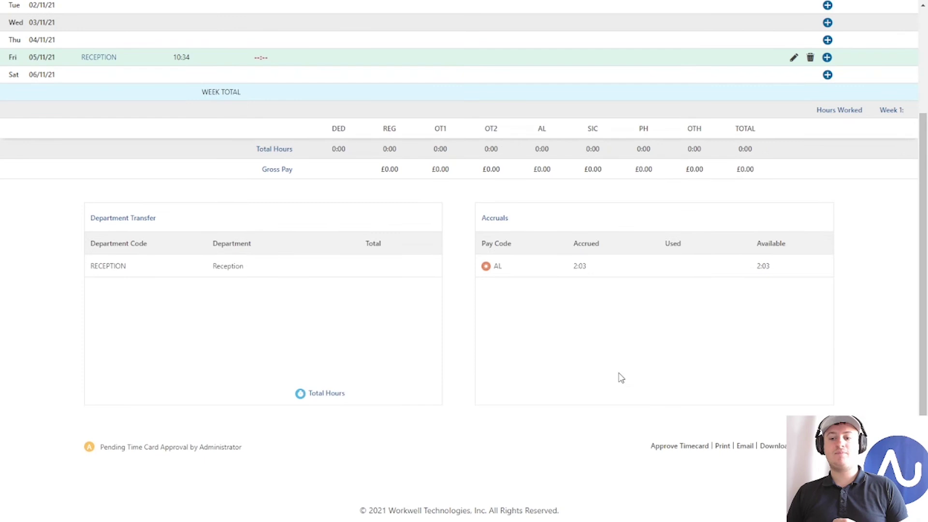
pyautogui.click(674, 449)
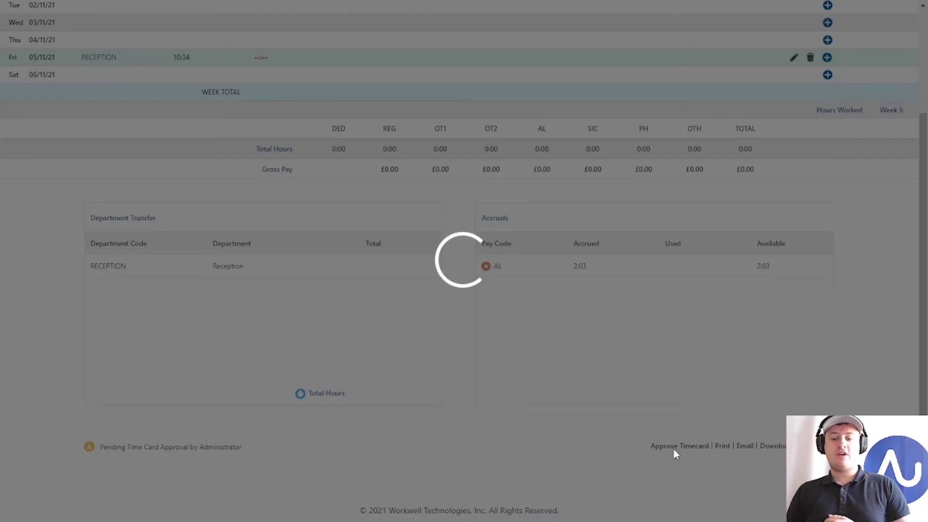
pyautogui.scroll(3, 708, 410)
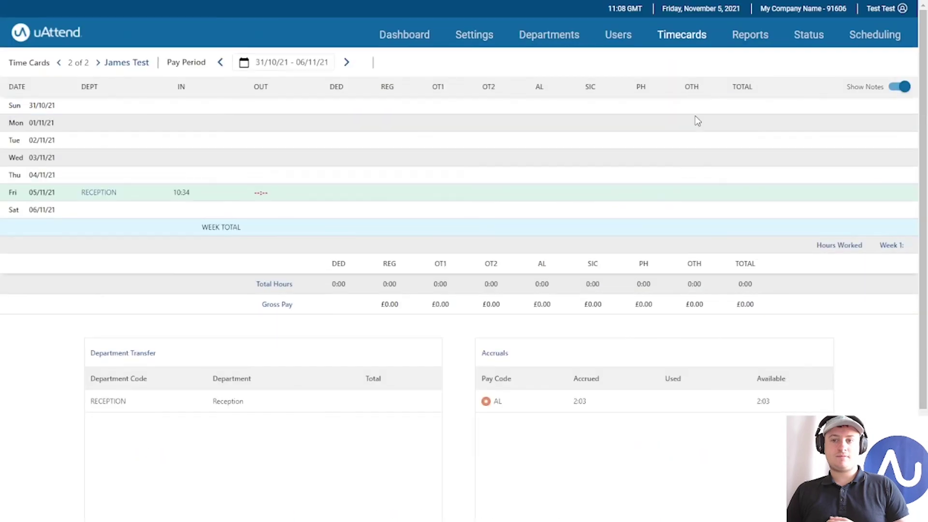
# Return to the Timecards list and verify the card shows approved 05/11/21 11:08 and locked.
pyautogui.click(696, 44)
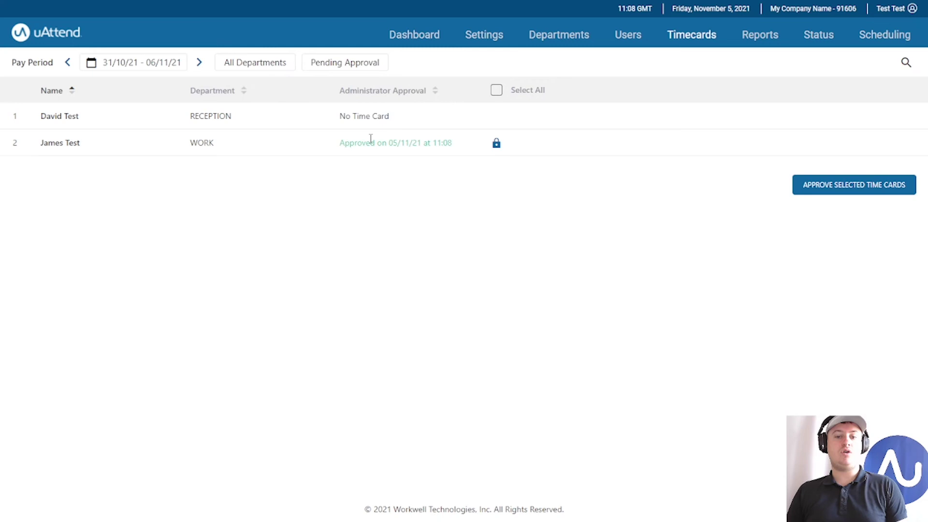
pyautogui.moveTo(340, 141); pyautogui.dragTo(465, 149)
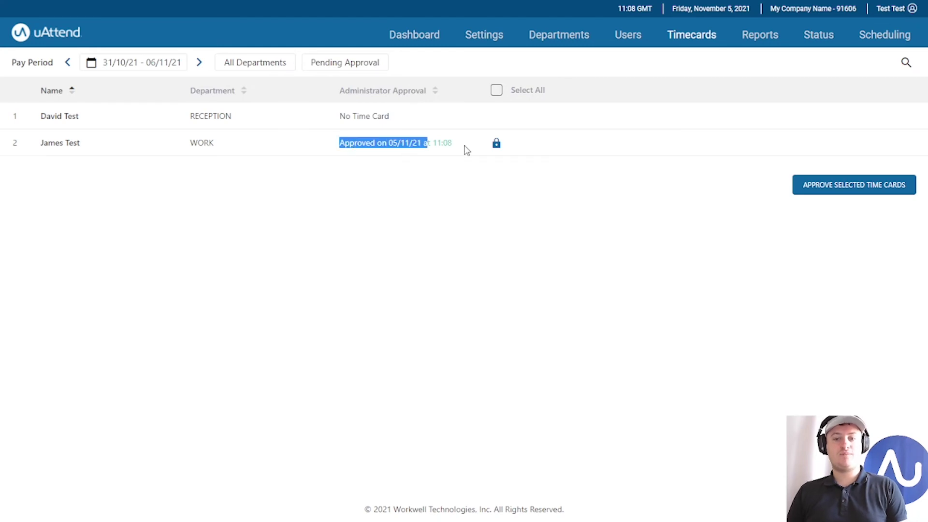
pyautogui.click(465, 150)
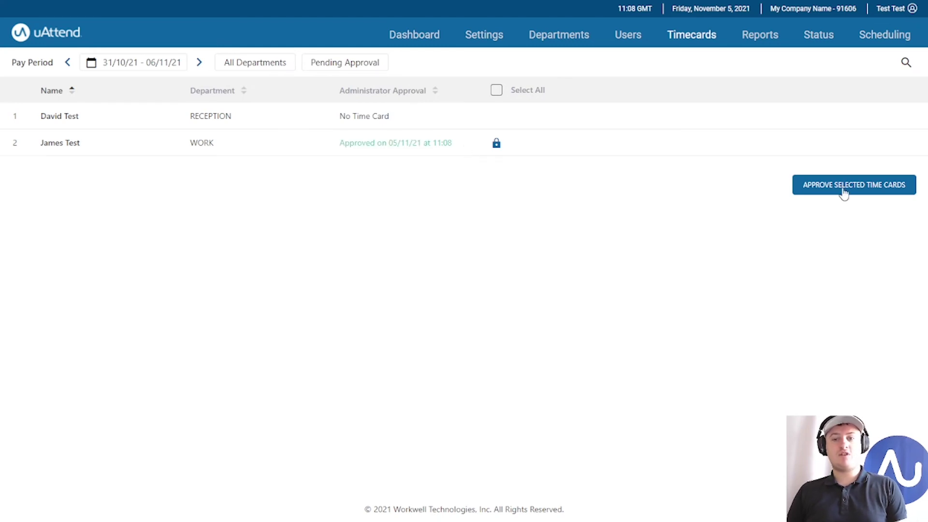